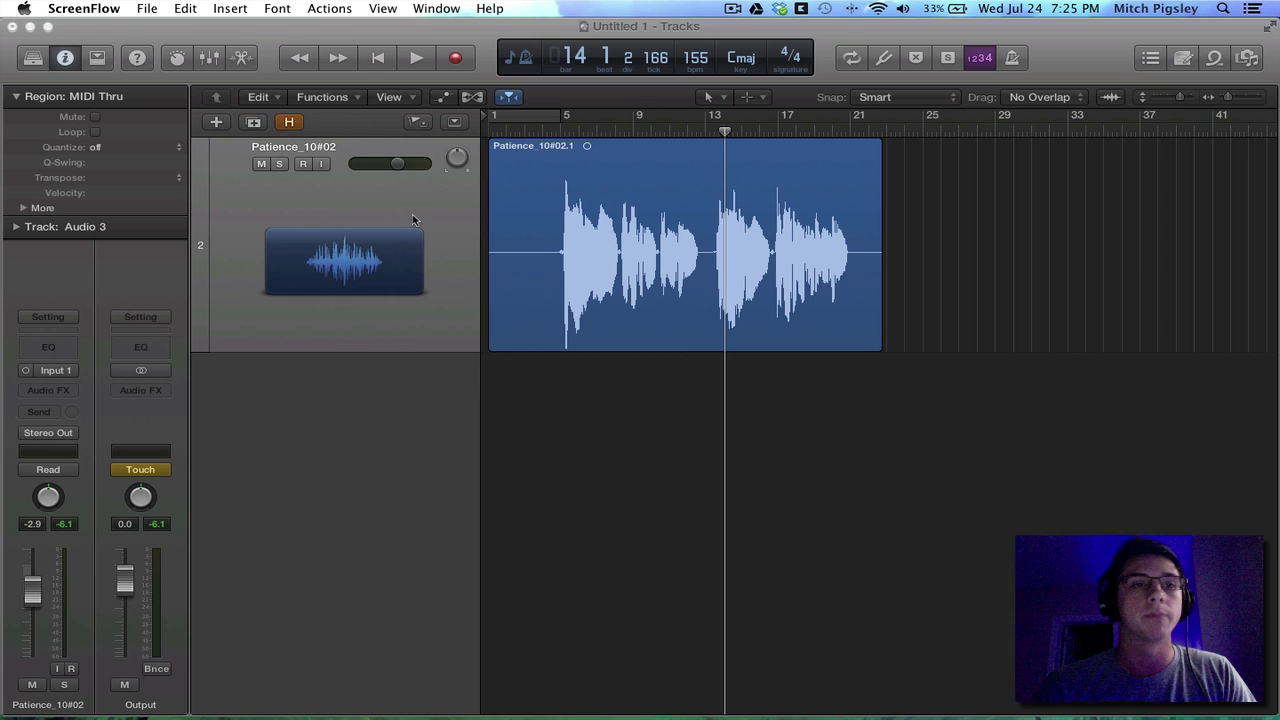
Step: Show the toolbar and add the Strip Silence button to it
left_click(80, 60)
left_click(82, 58)
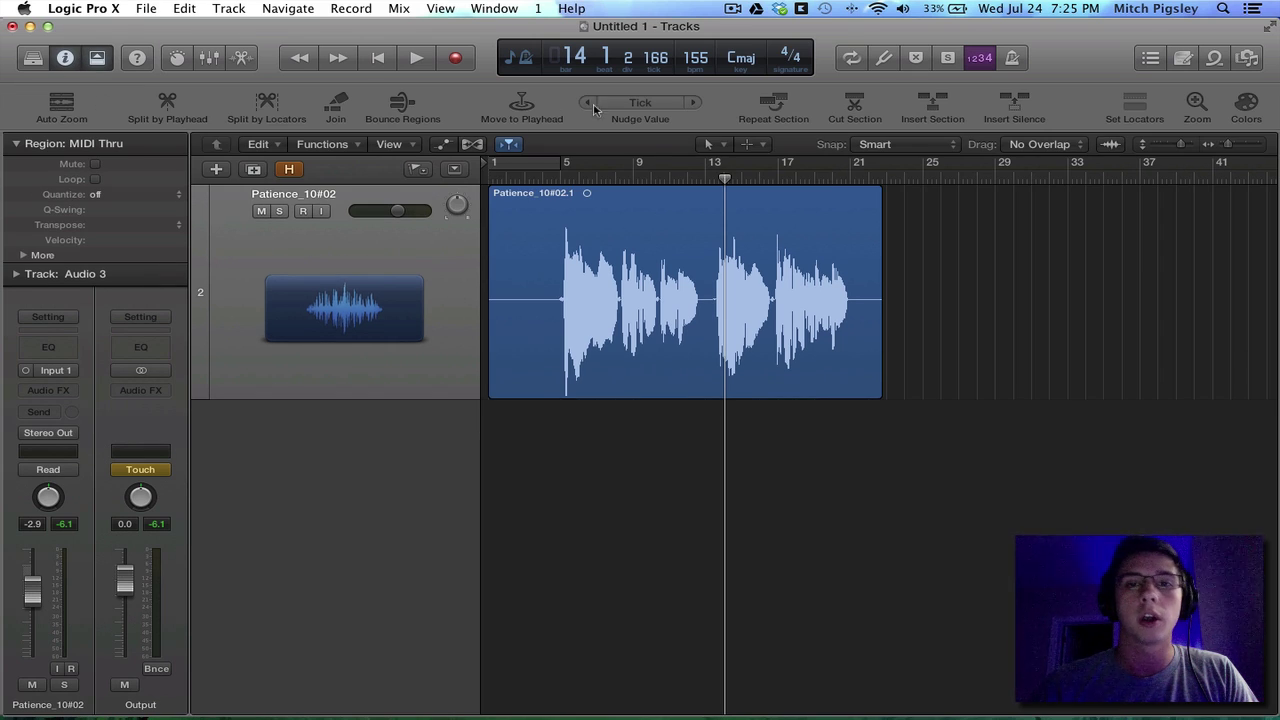
right_click(695, 122)
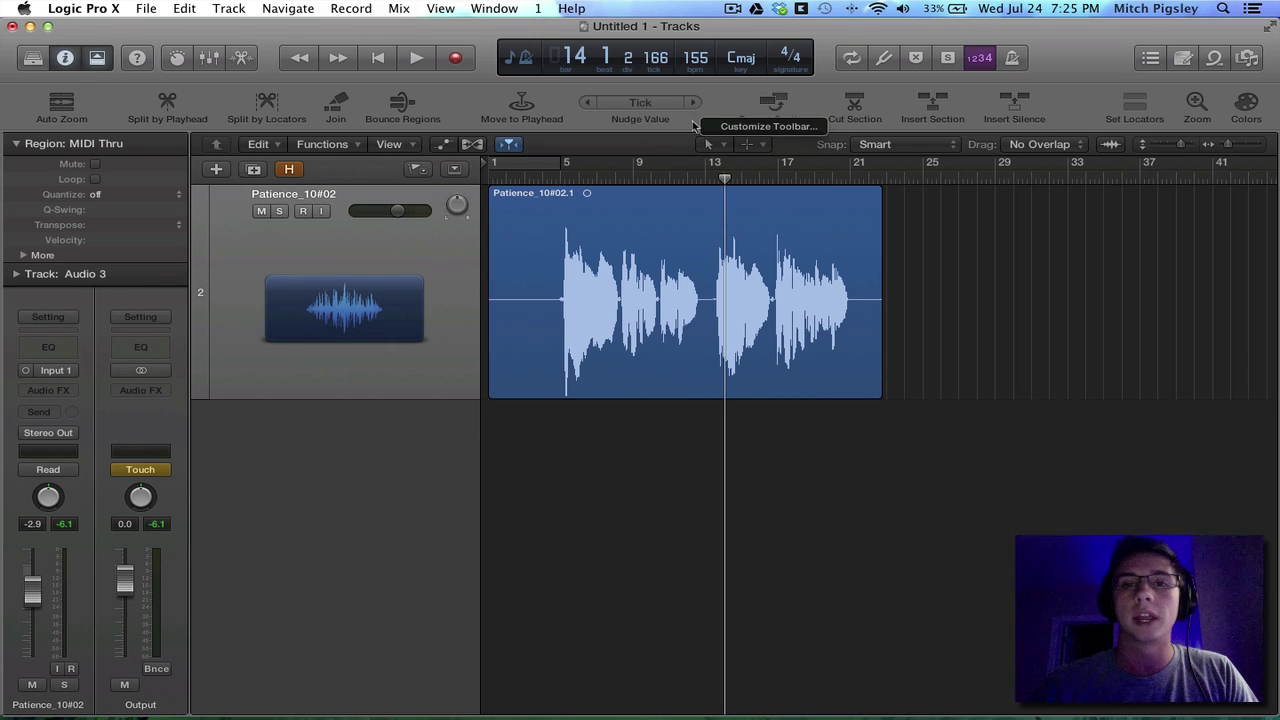
left_click(760, 126)
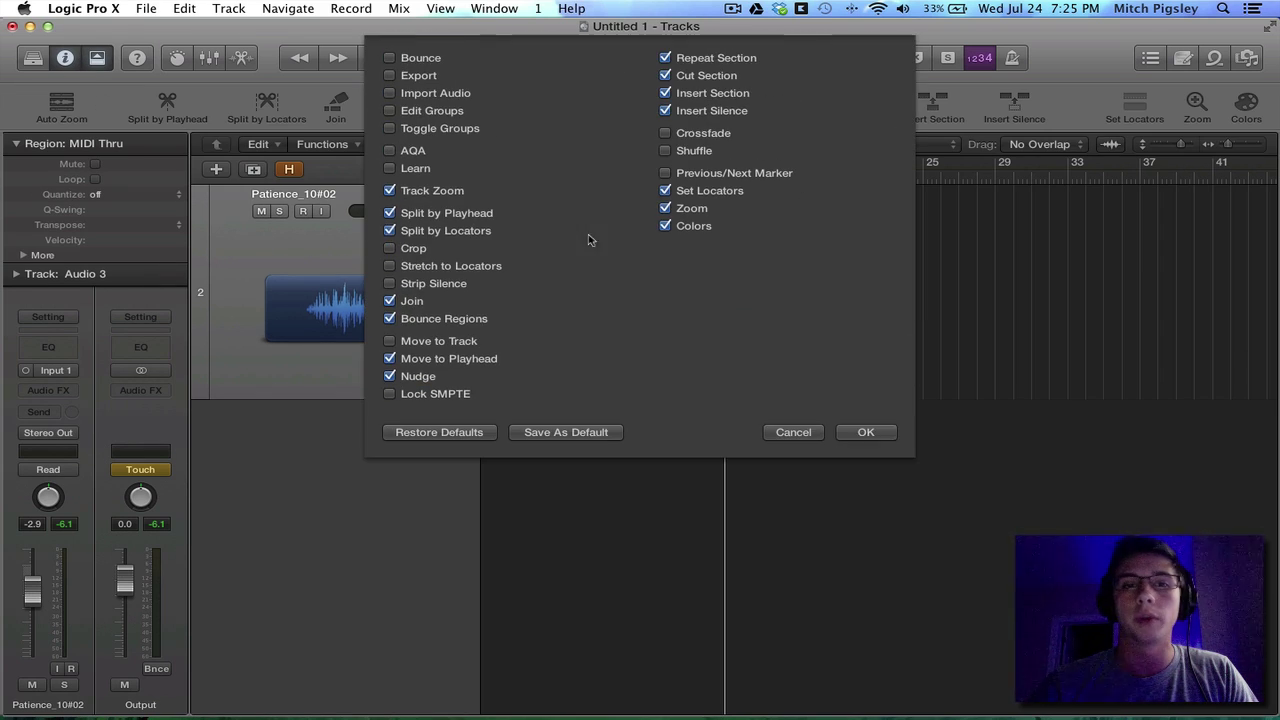
left_click(390, 284)
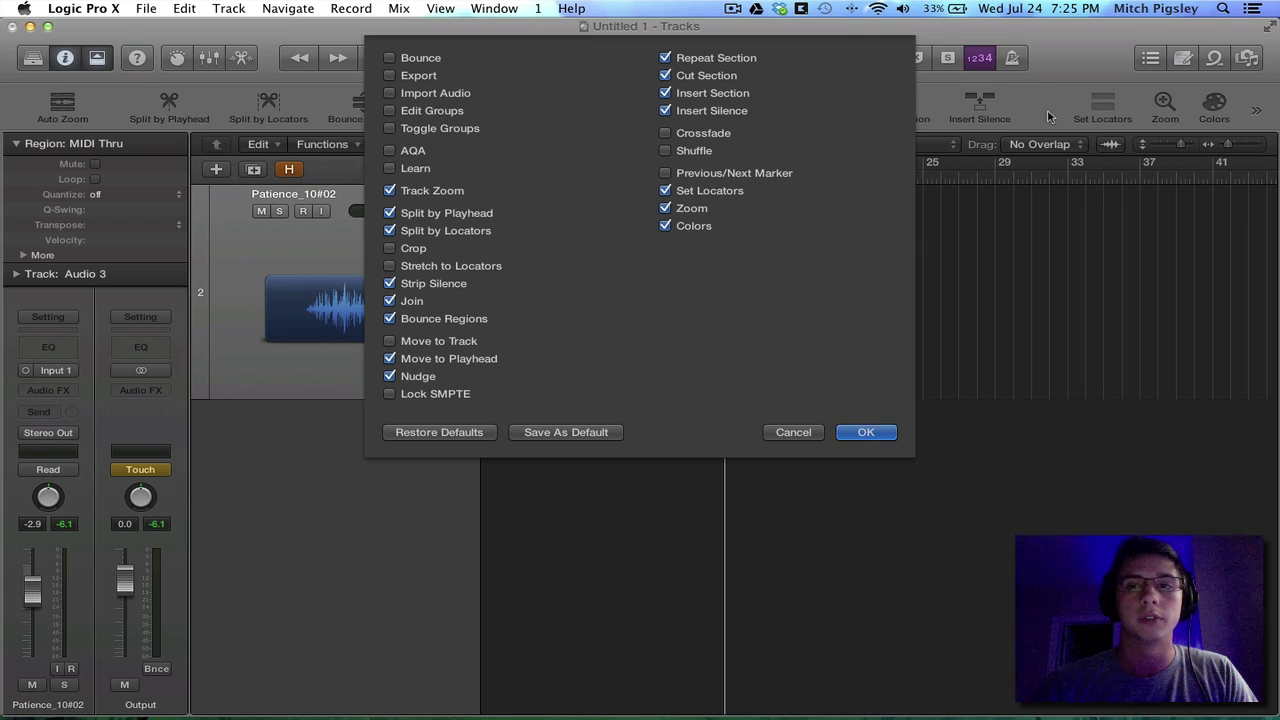
left_click(866, 432)
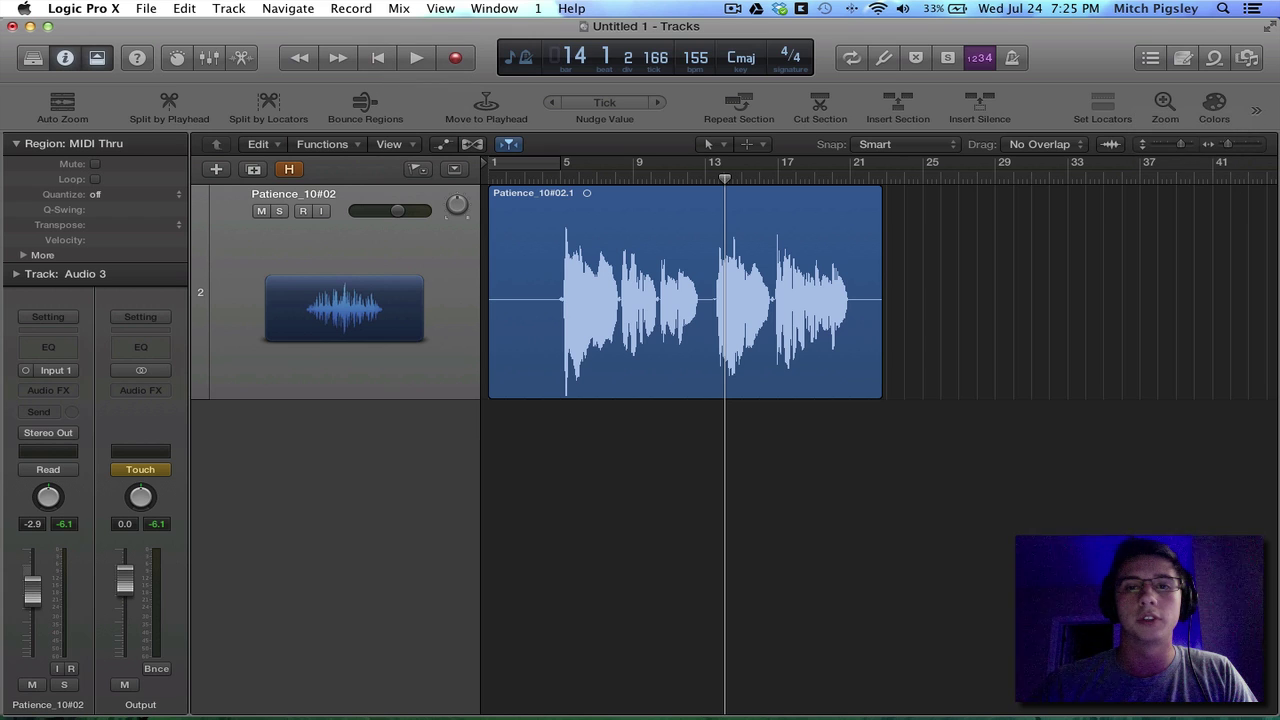
Step: Remove the Insert Silence button from the toolbar
right_click(690, 120)
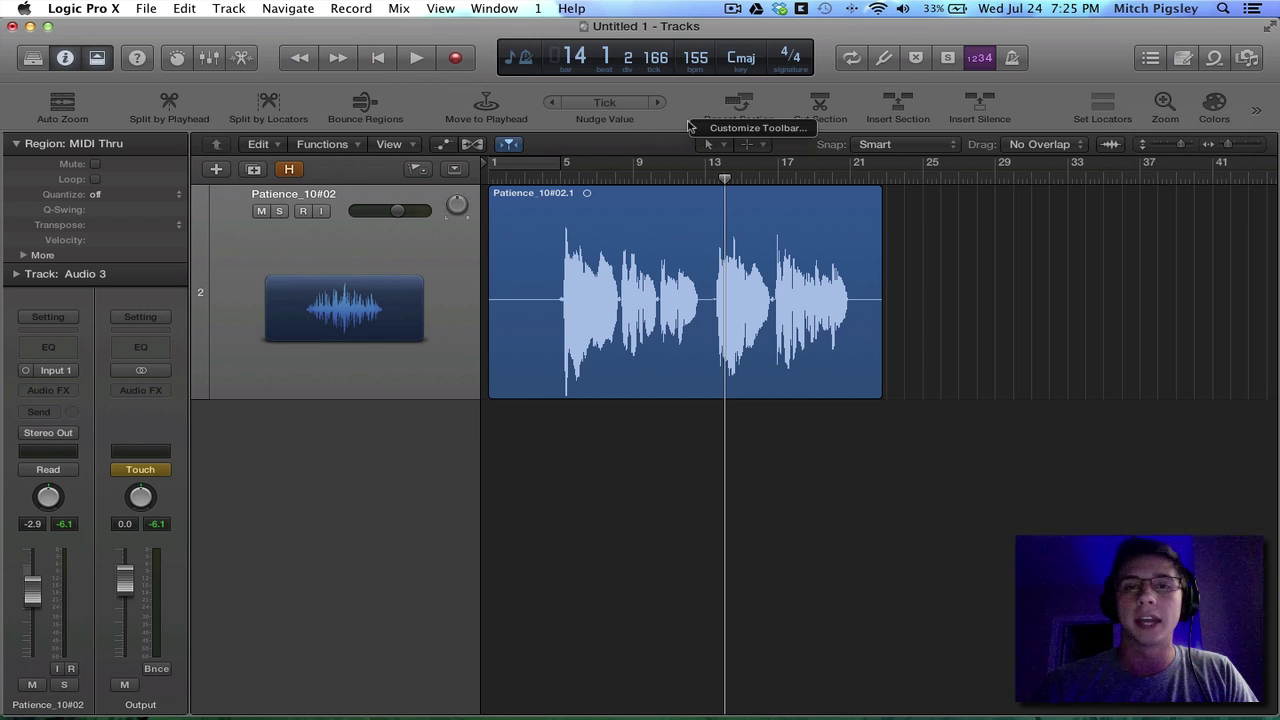
left_click(745, 132)
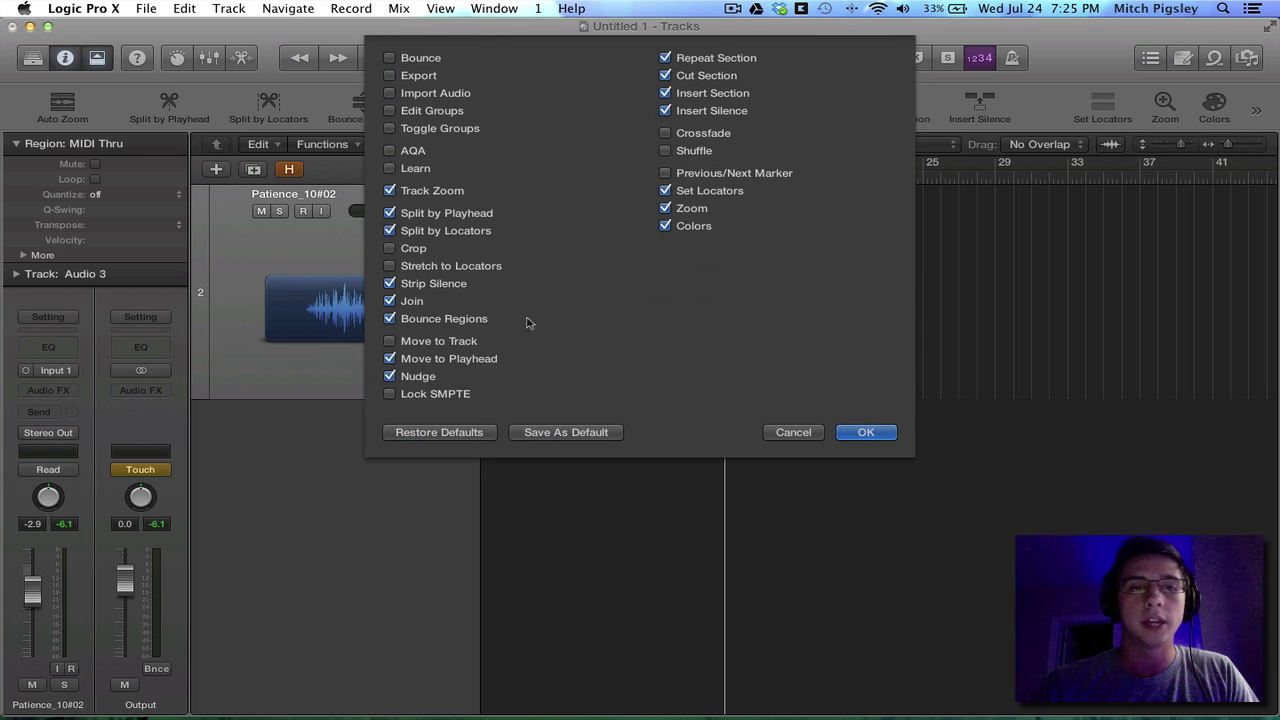
left_click(729, 112)
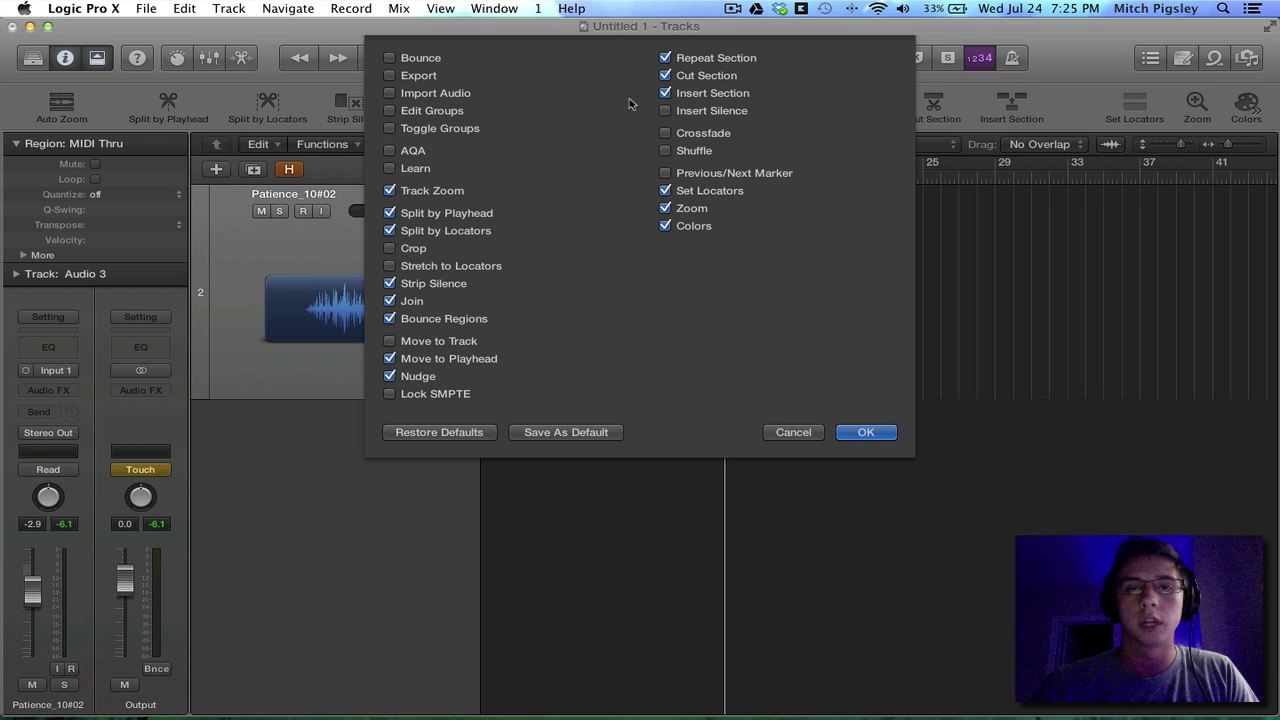
left_click(862, 436)
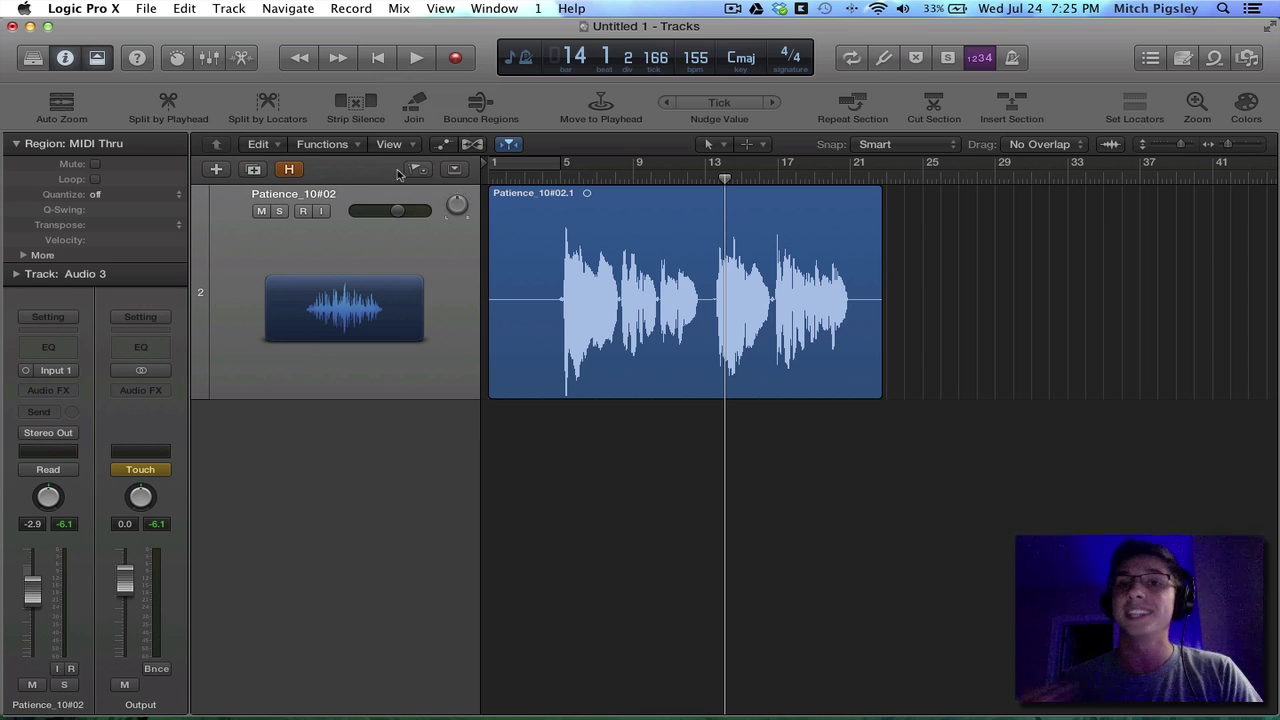
Step: Loop bars 1–5 of the Patience_10#02.1 vocal, play and stop it, then turn Cycle off
left_click(647, 260)
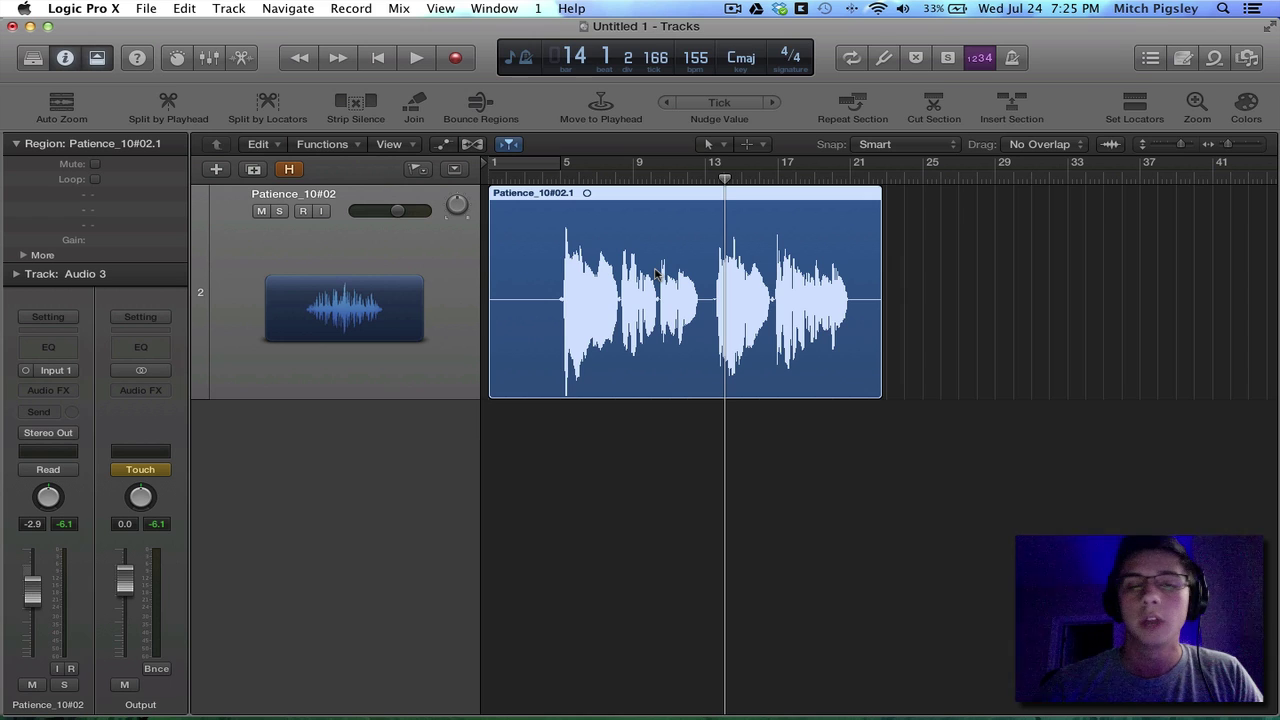
left_click(522, 170)
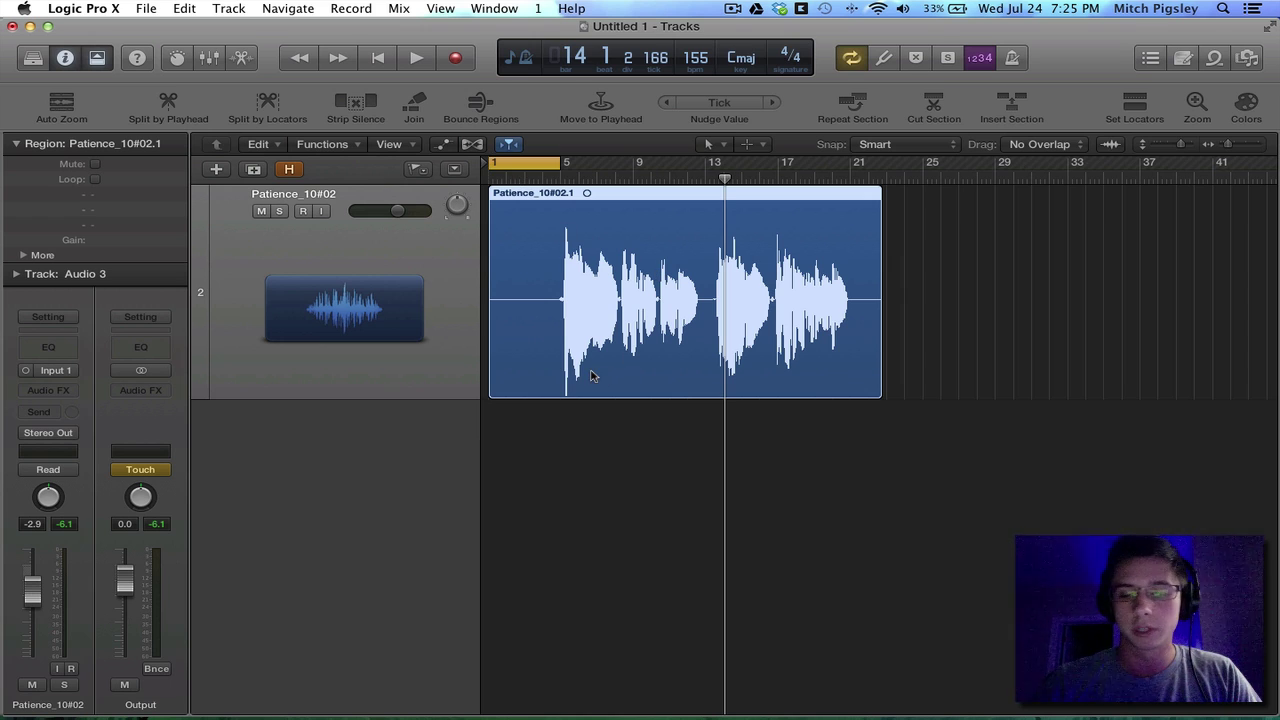
key("XF86AudioRaiseVolume")
key("XF86AudioRaiseVolume")
key("XF86AudioRaiseVolume")
key("XF86AudioRaiseVolume")
key("XF86AudioRaiseVolume")
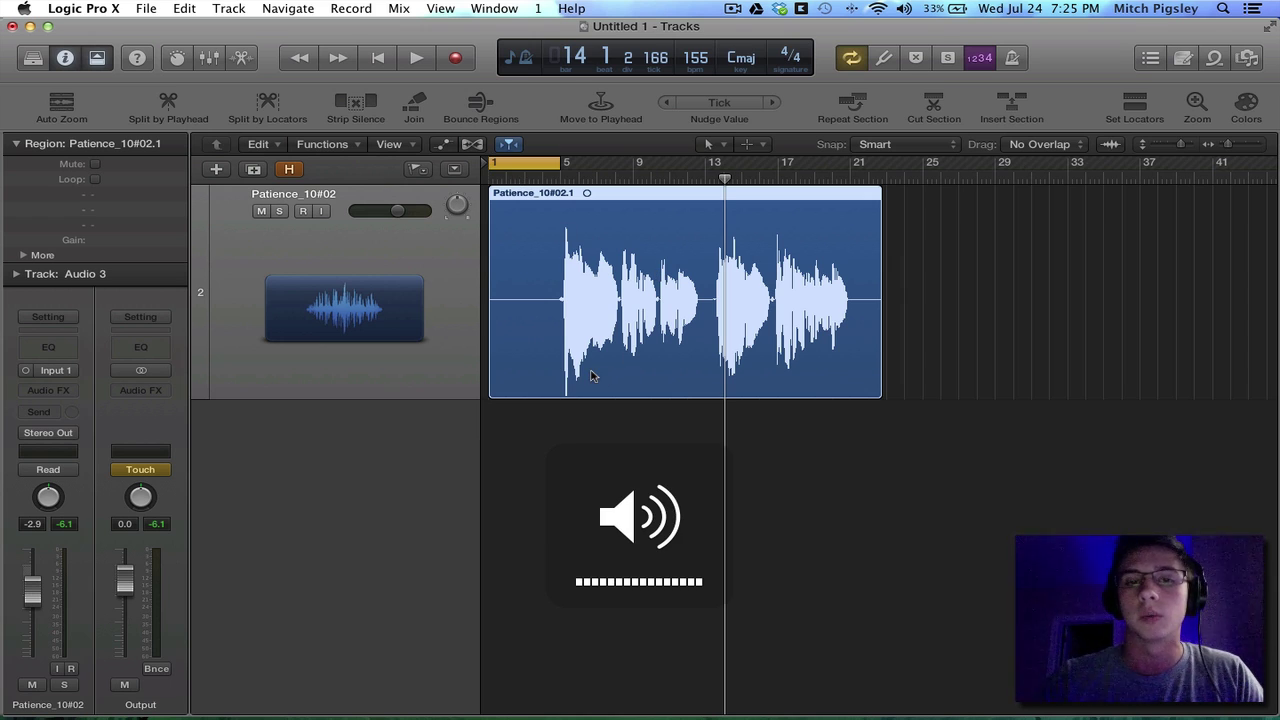
key("space")
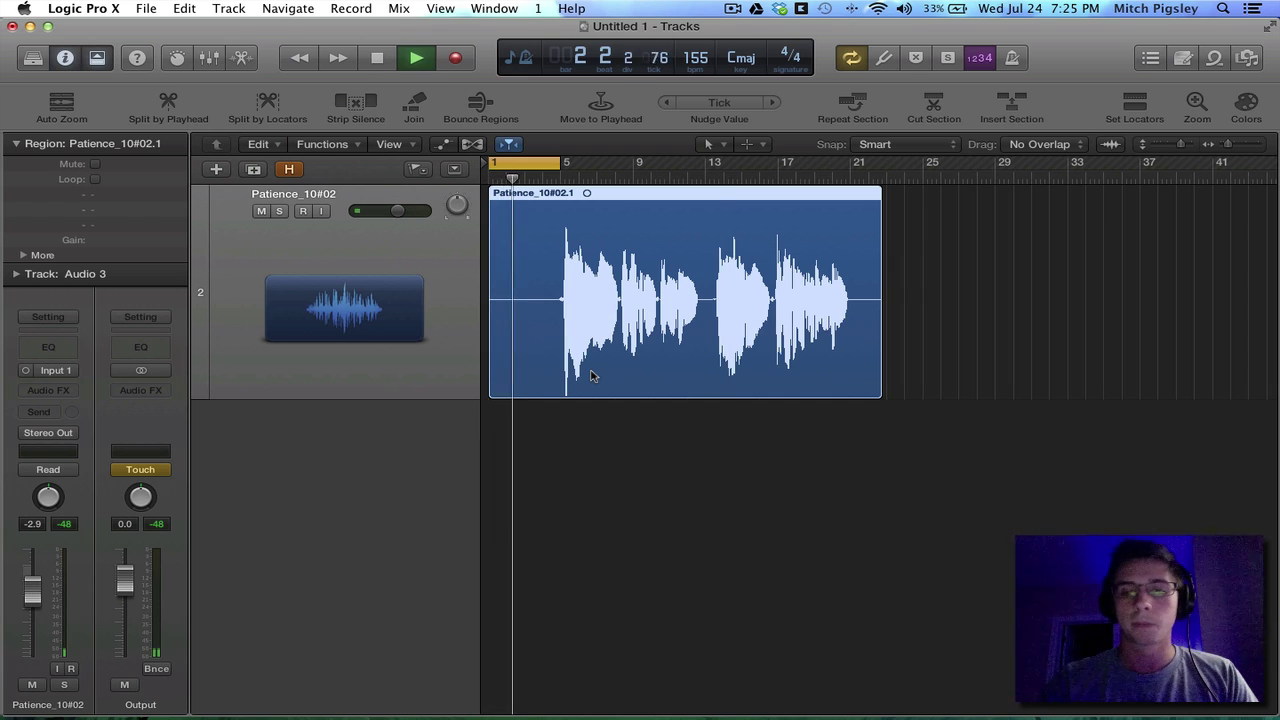
key("space")
key("XF86AudioRaiseVolume")
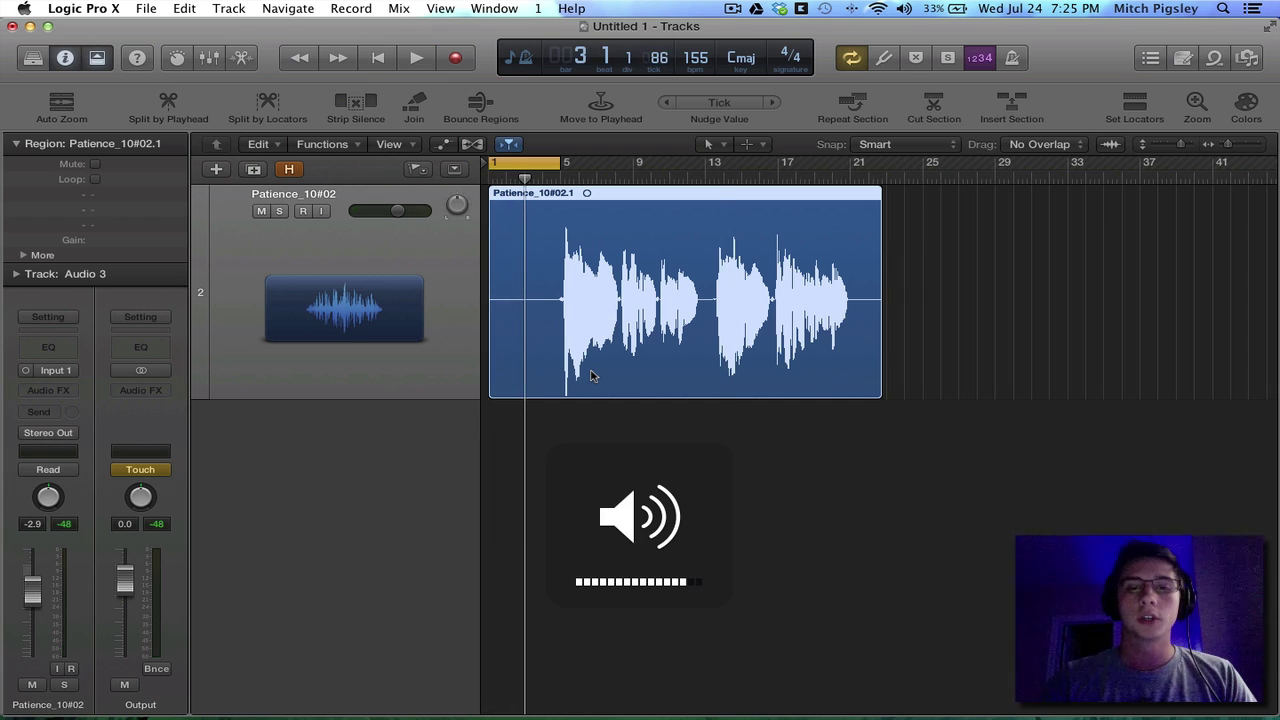
key("XF86AudioLowerVolume")
key("XF86AudioLowerVolume")
key("XF86AudioLowerVolume")
key("XF86AudioLowerVolume")
key("XF86AudioLowerVolume")
key("XF86AudioLowerVolume")
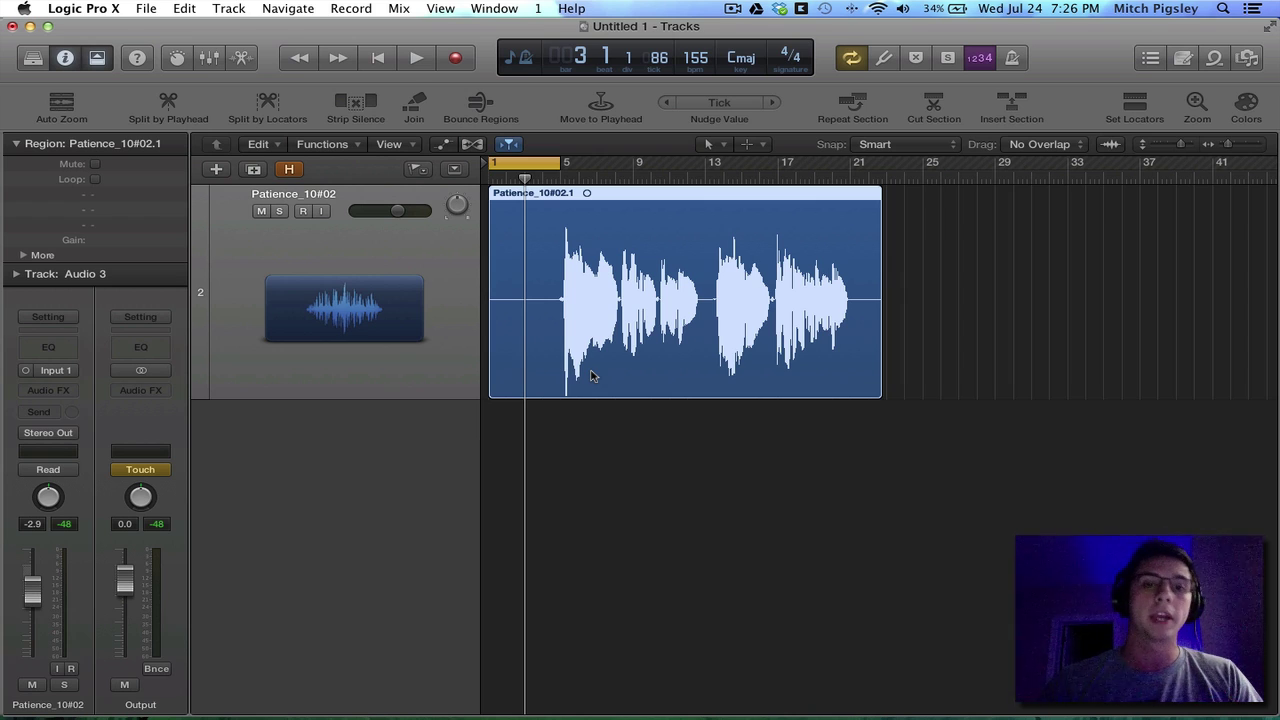
left_click(546, 168)
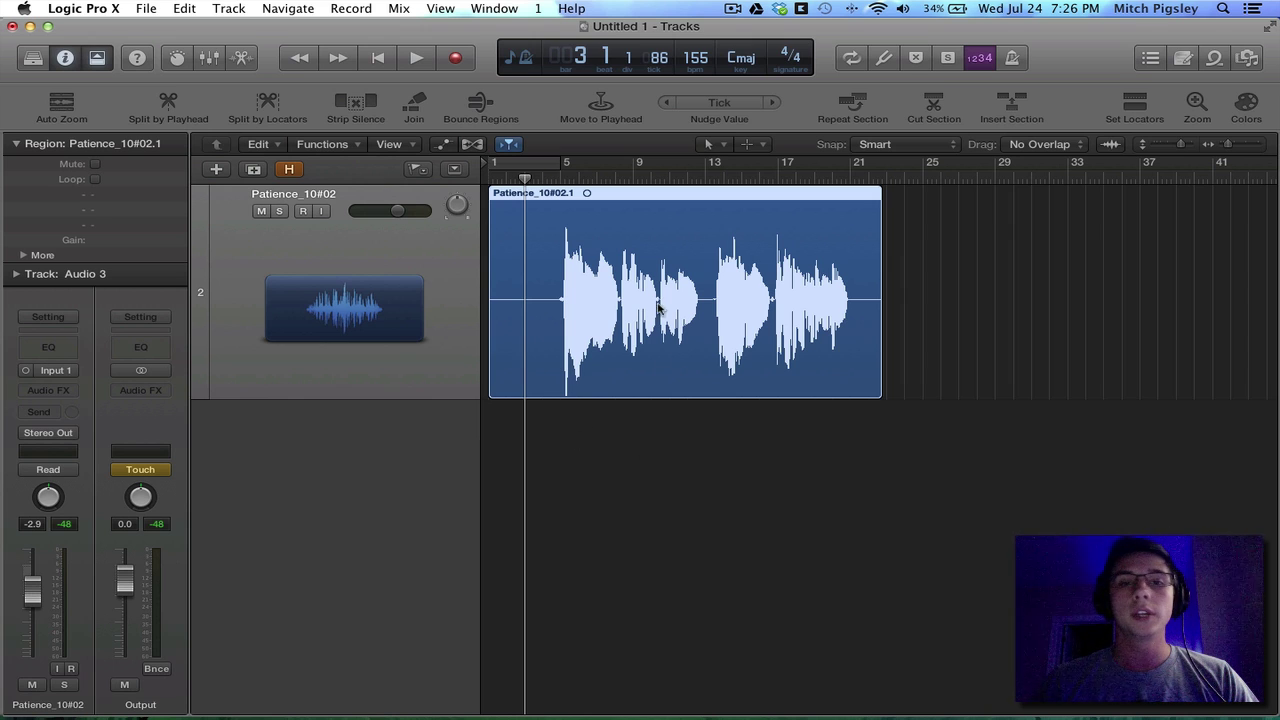
Step: Reselect the vocal region and open Strip Silence with Search Zero Crossing enabled
left_click(702, 485)
left_click(686, 351)
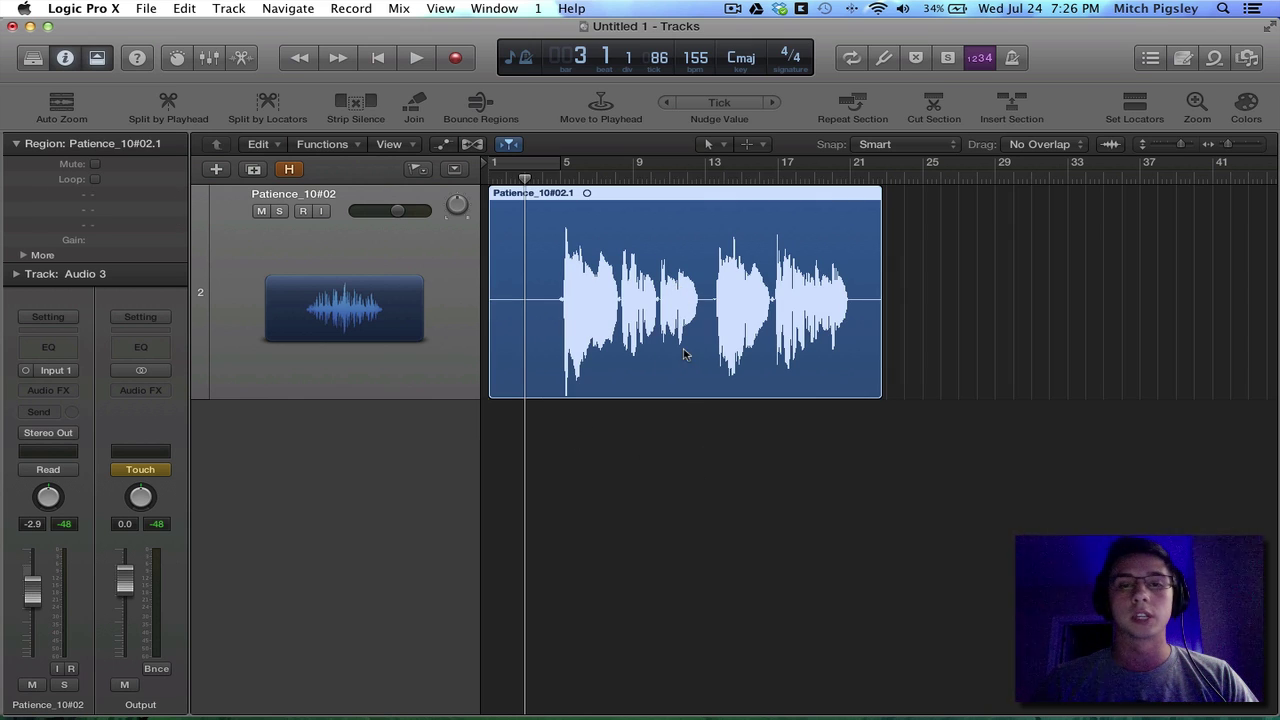
left_click(358, 104)
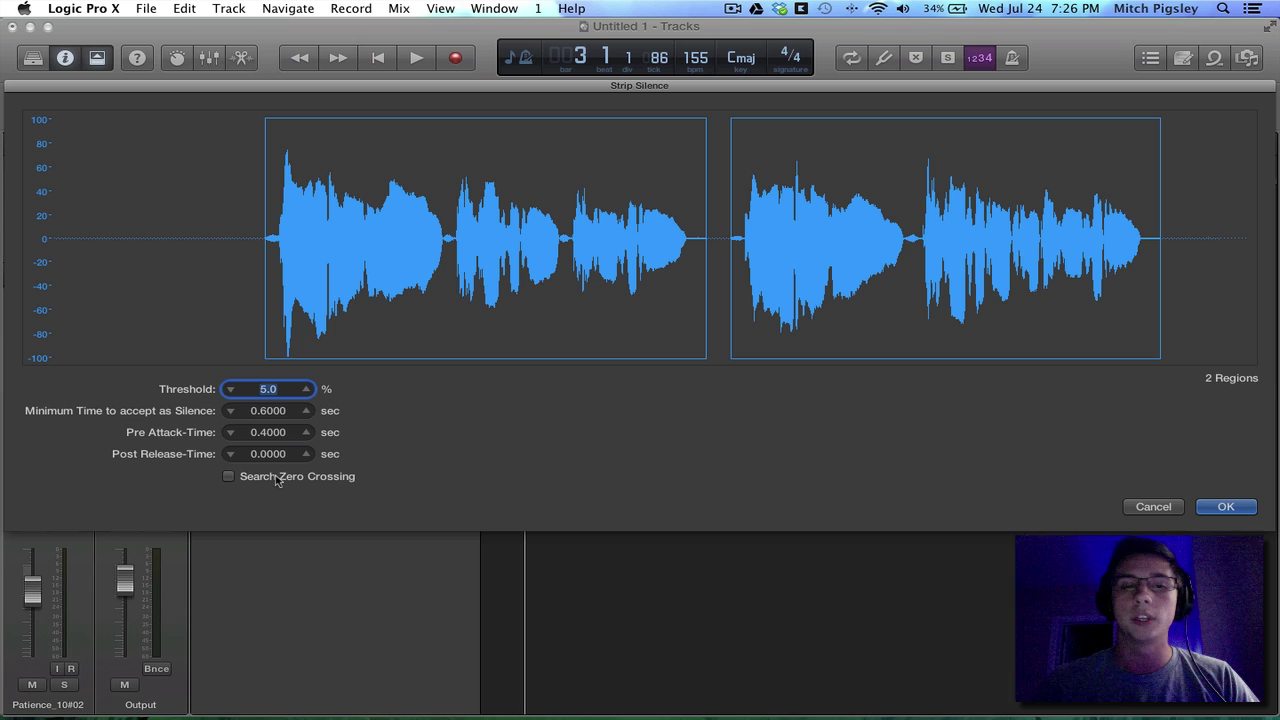
left_click(228, 477)
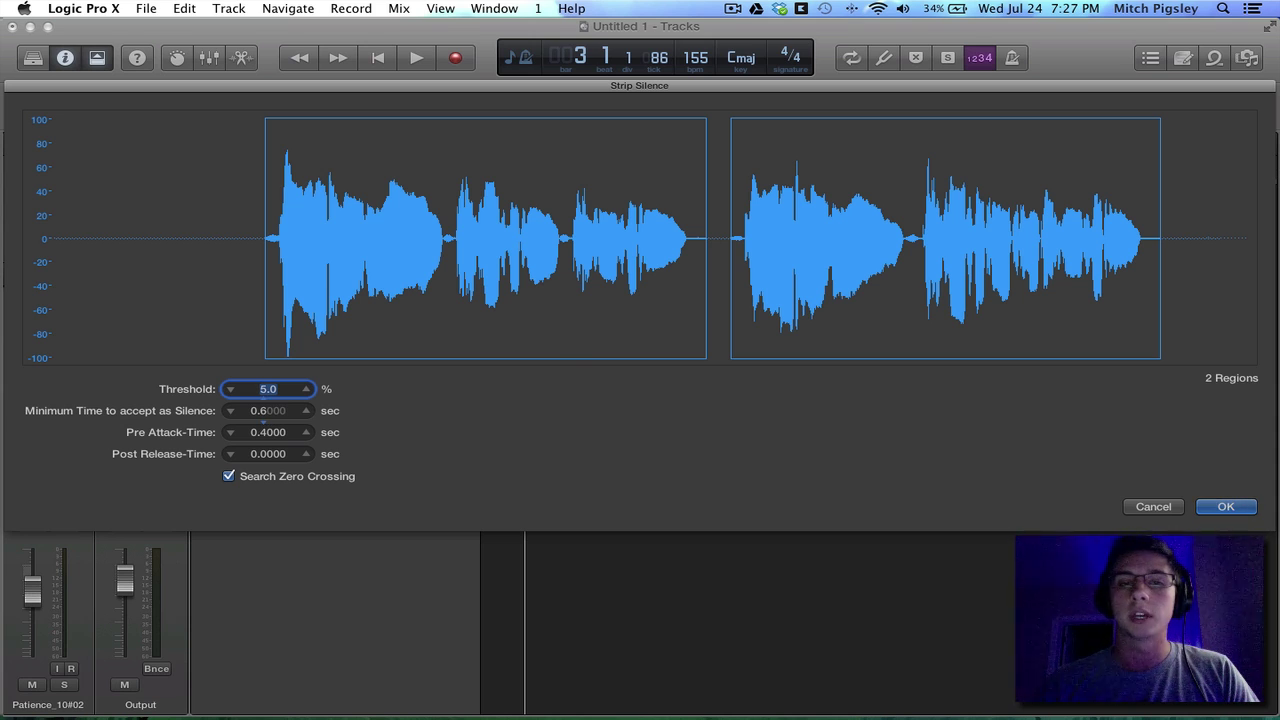
Step: Try other Minimum Time and Pre-Attack values, settling on 0.6 sec and 0.4 sec
left_click_drag(266, 411, 266, 440)
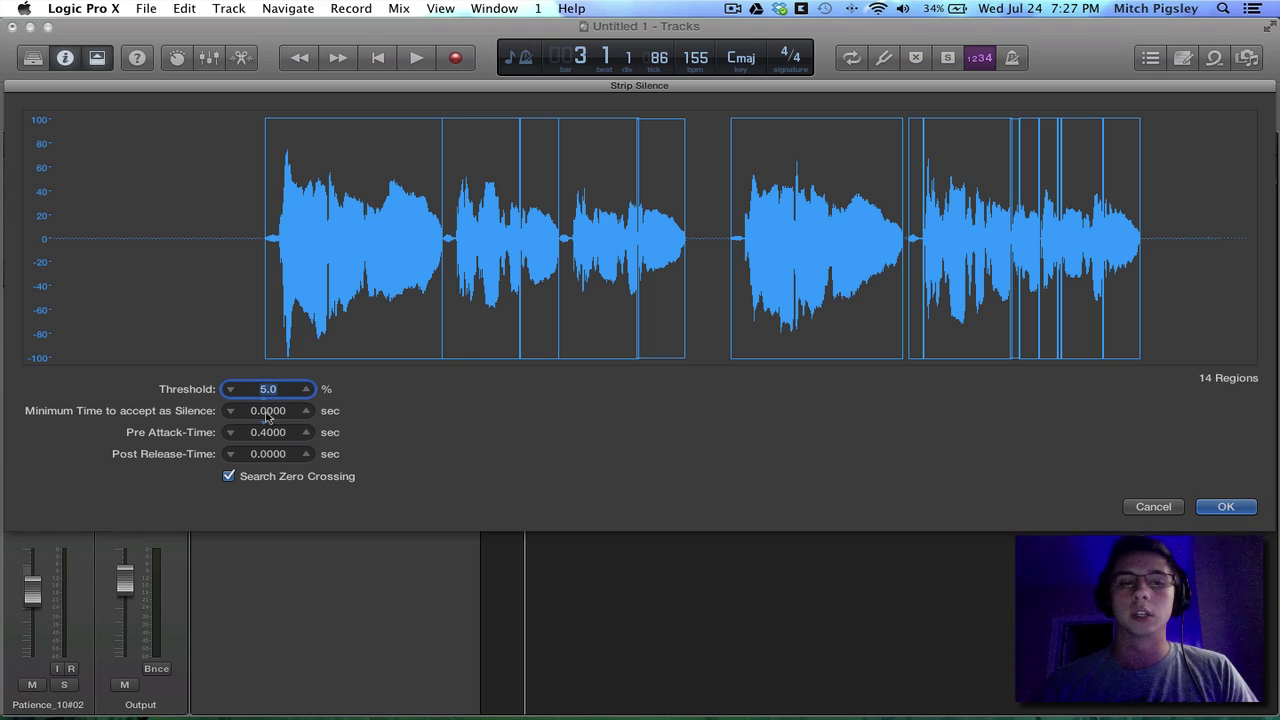
mouse_move(267, 418)
left_mouse_down()
mouse_move(267, 392)
mouse_move(268, 416)
left_mouse_up()
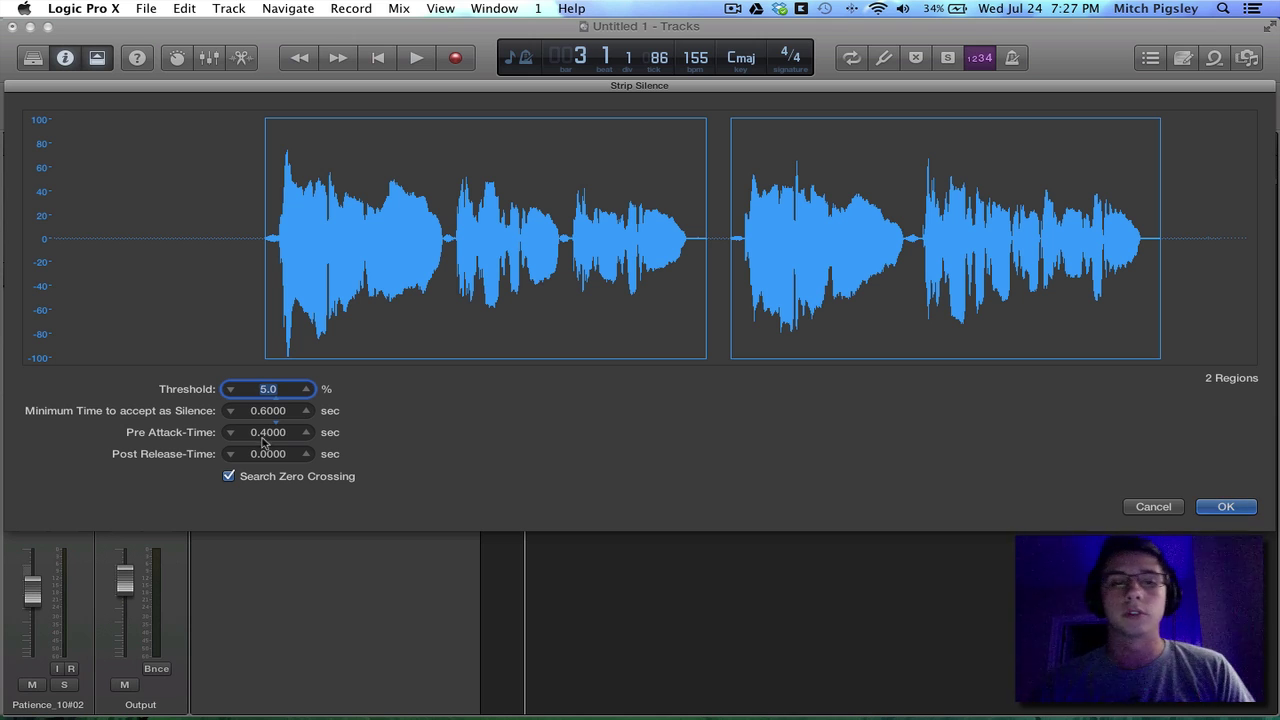
left_click_drag(266, 438, 286, 466)
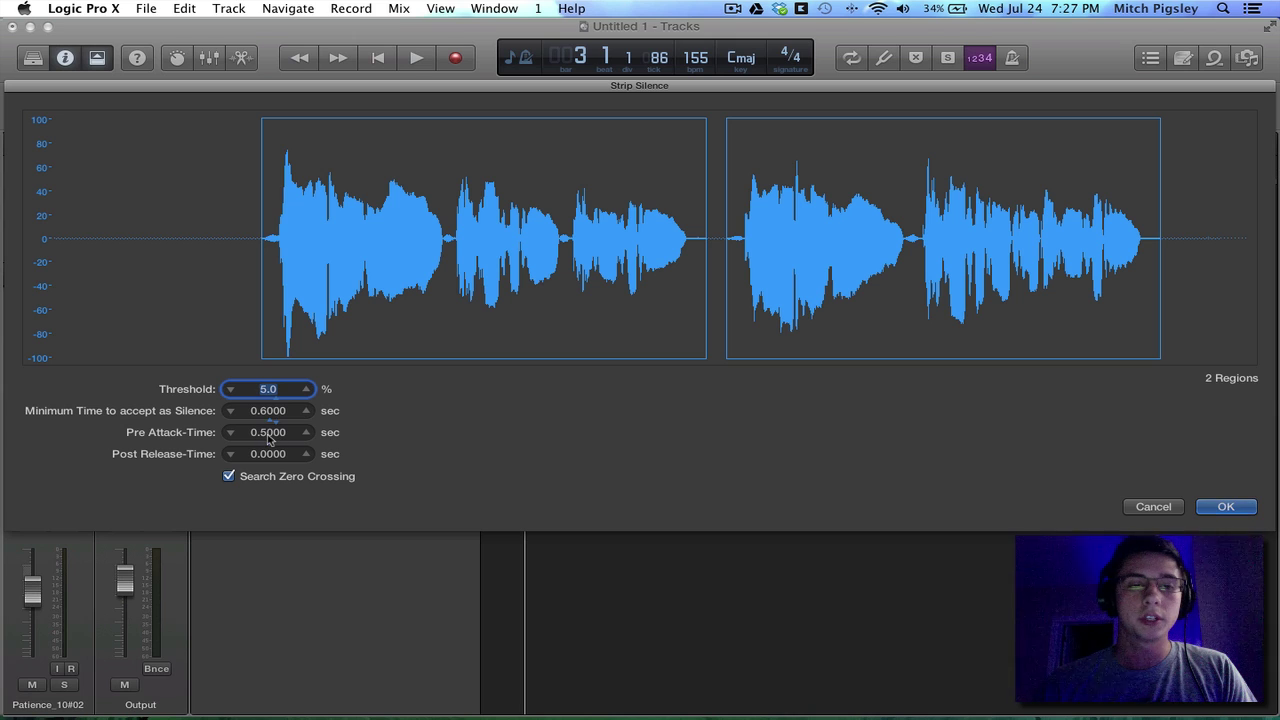
left_click_drag(266, 440, 266, 444)
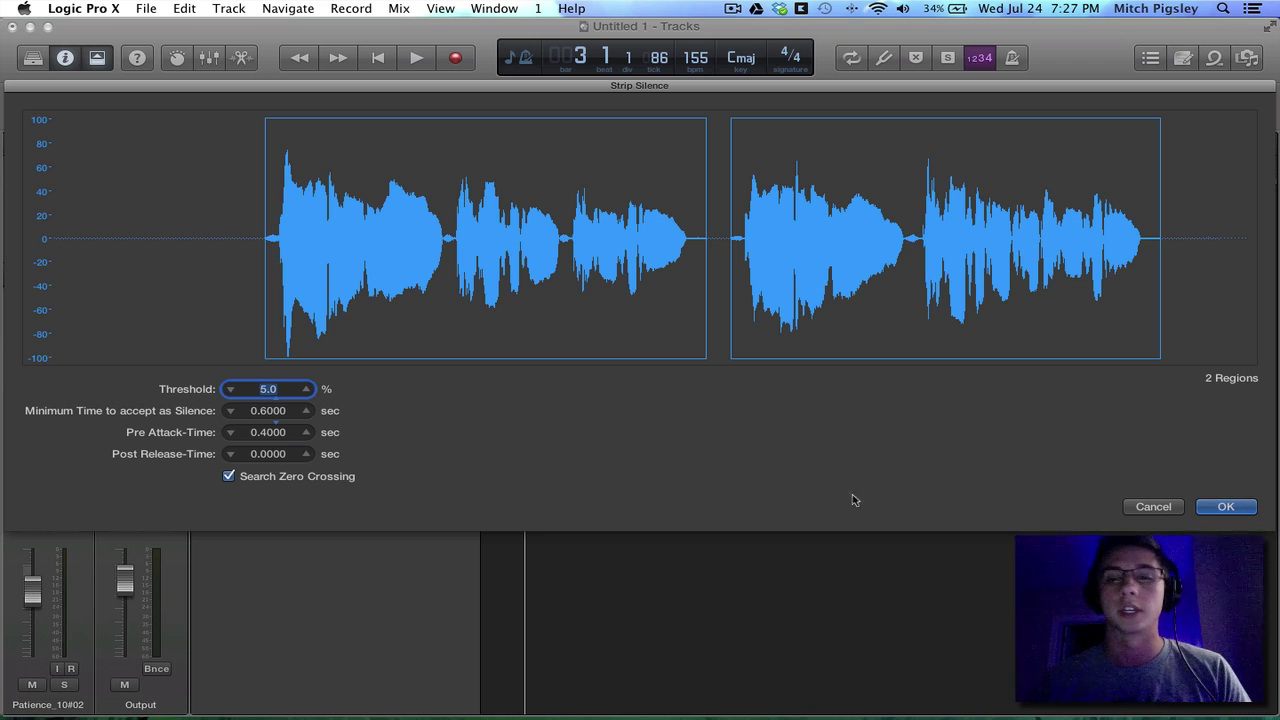
Step: Apply the split, play both regions from bar 4, then park the playhead at bar 12
left_click(1238, 511)
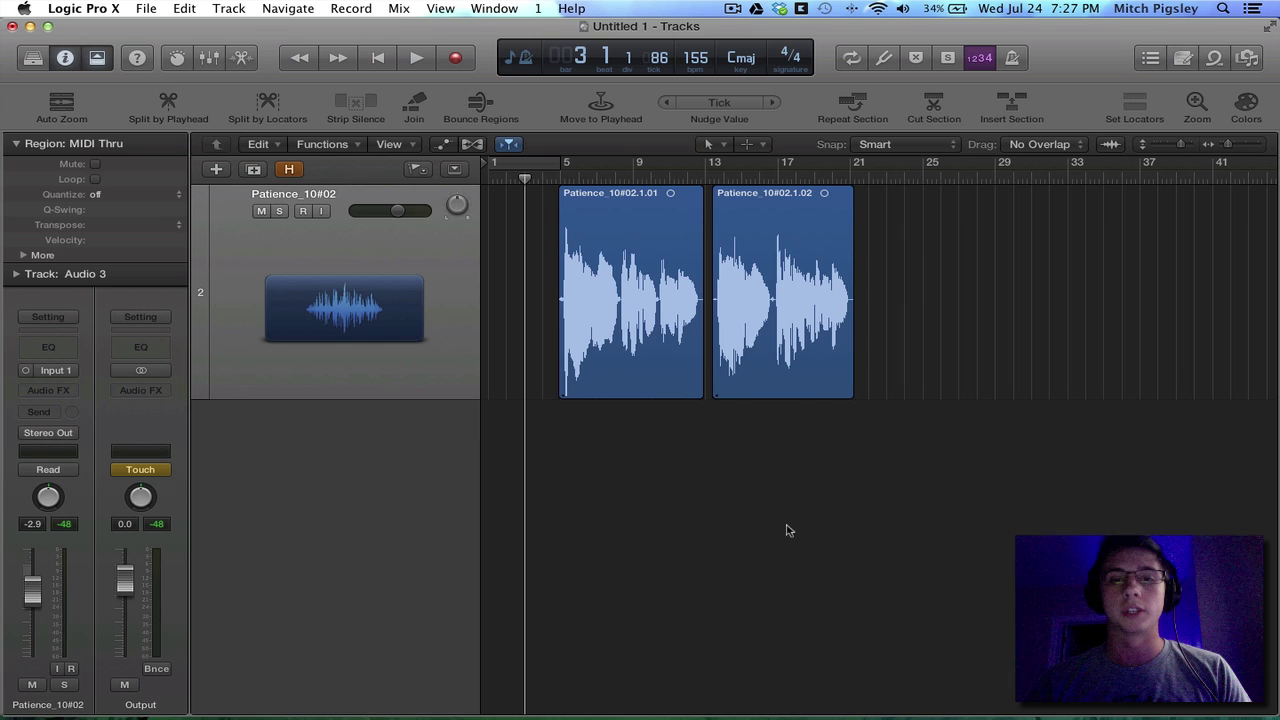
left_click(822, 335)
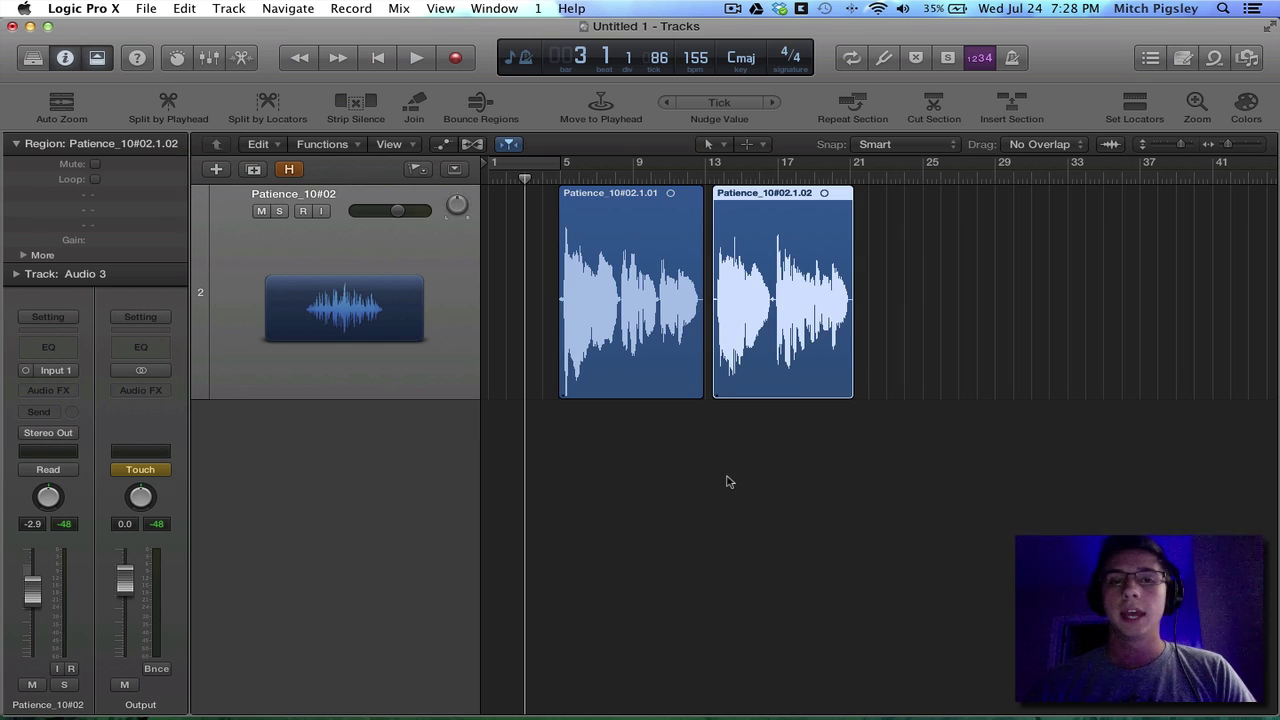
left_click(542, 181)
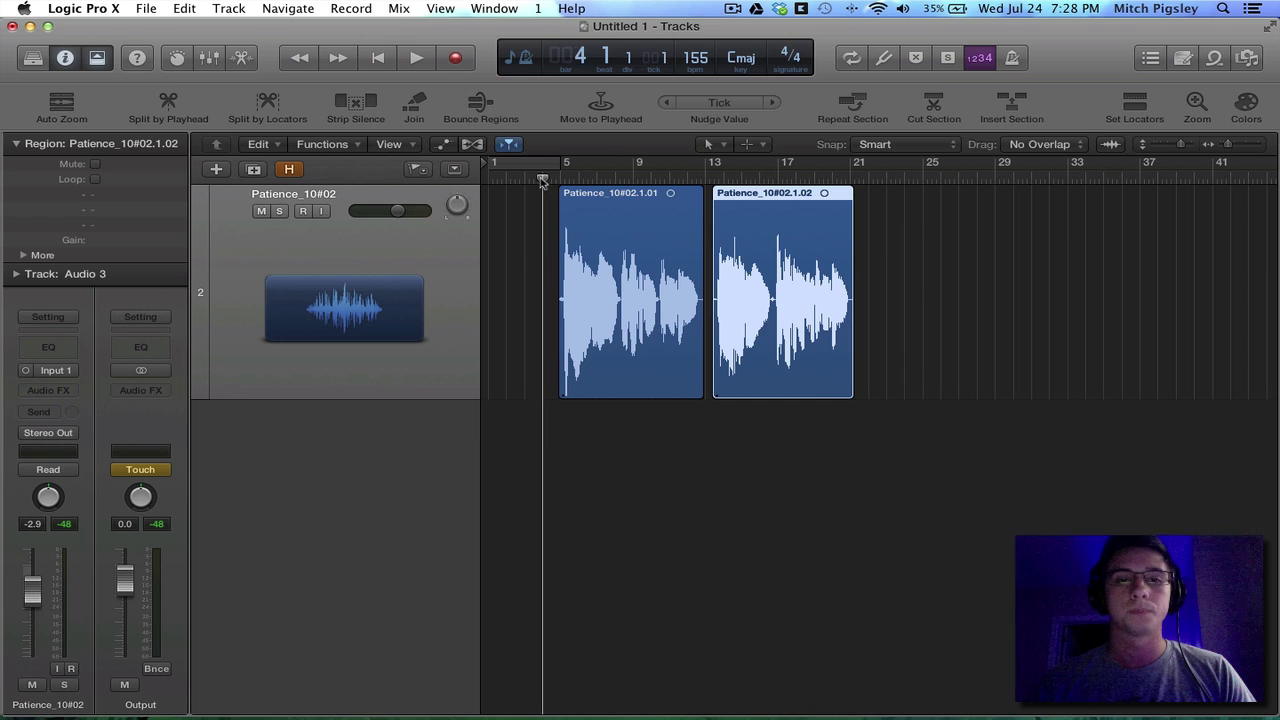
key("space")
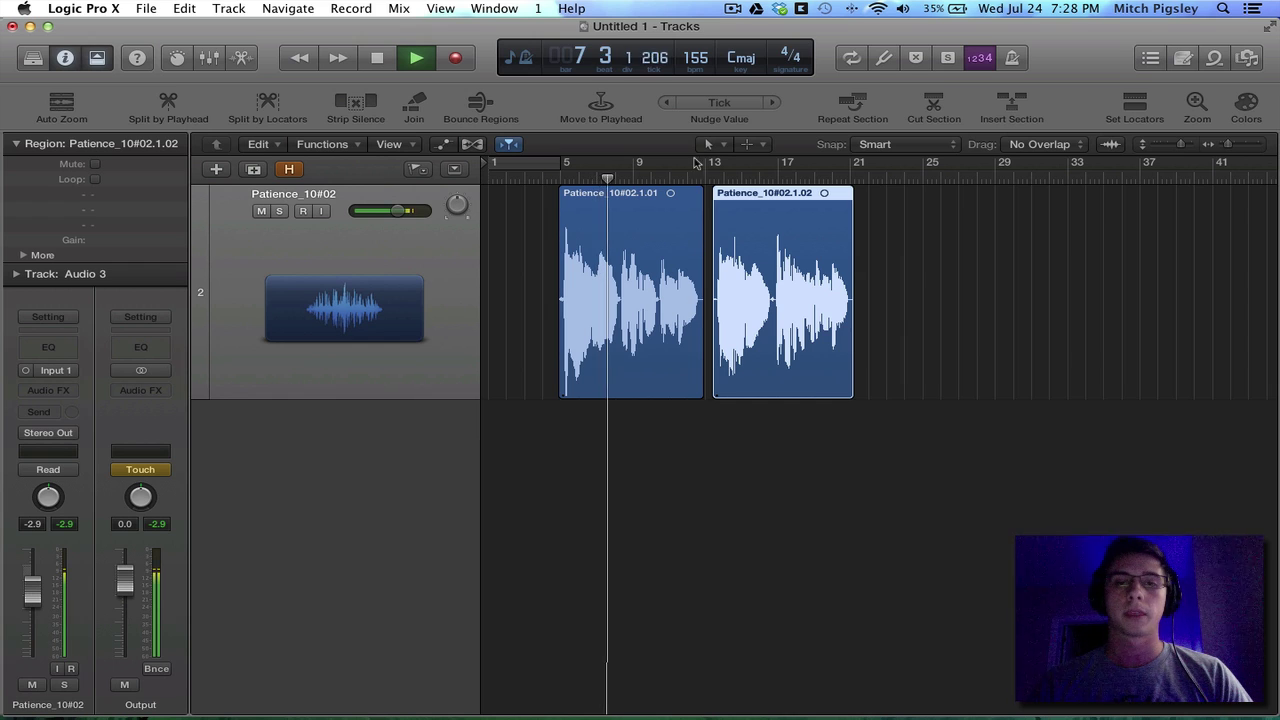
left_click(691, 415)
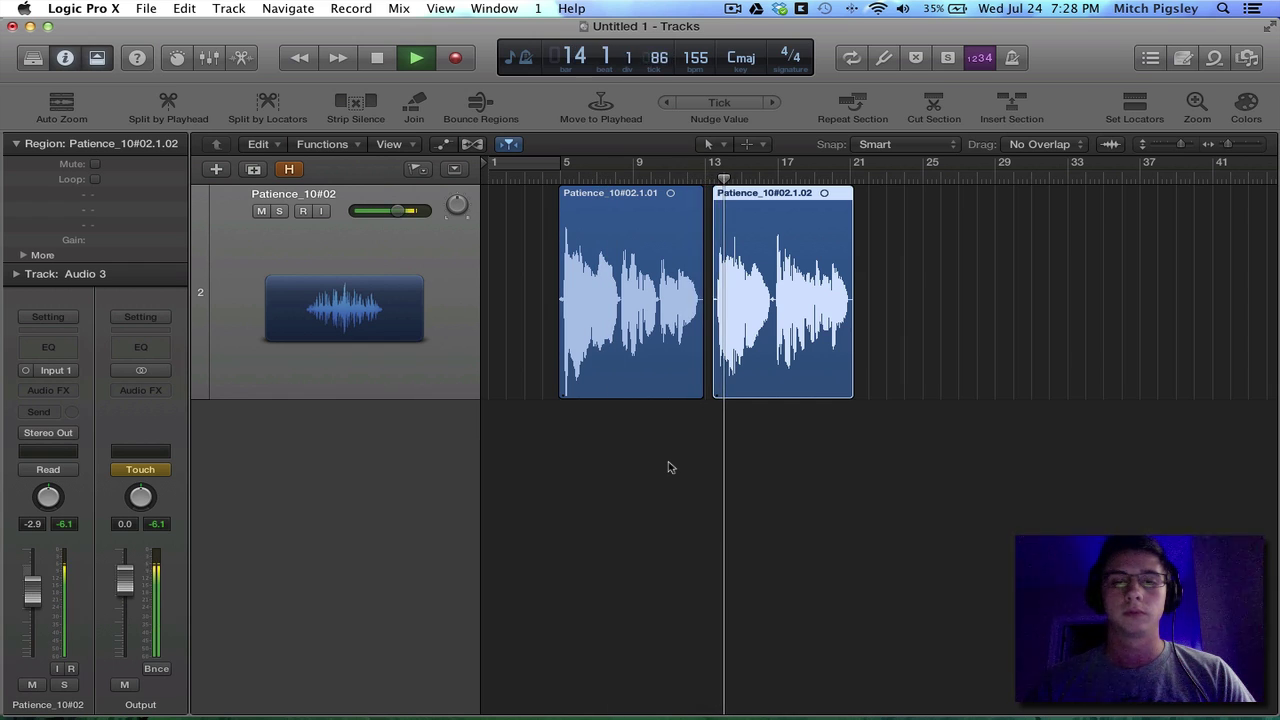
key("space")
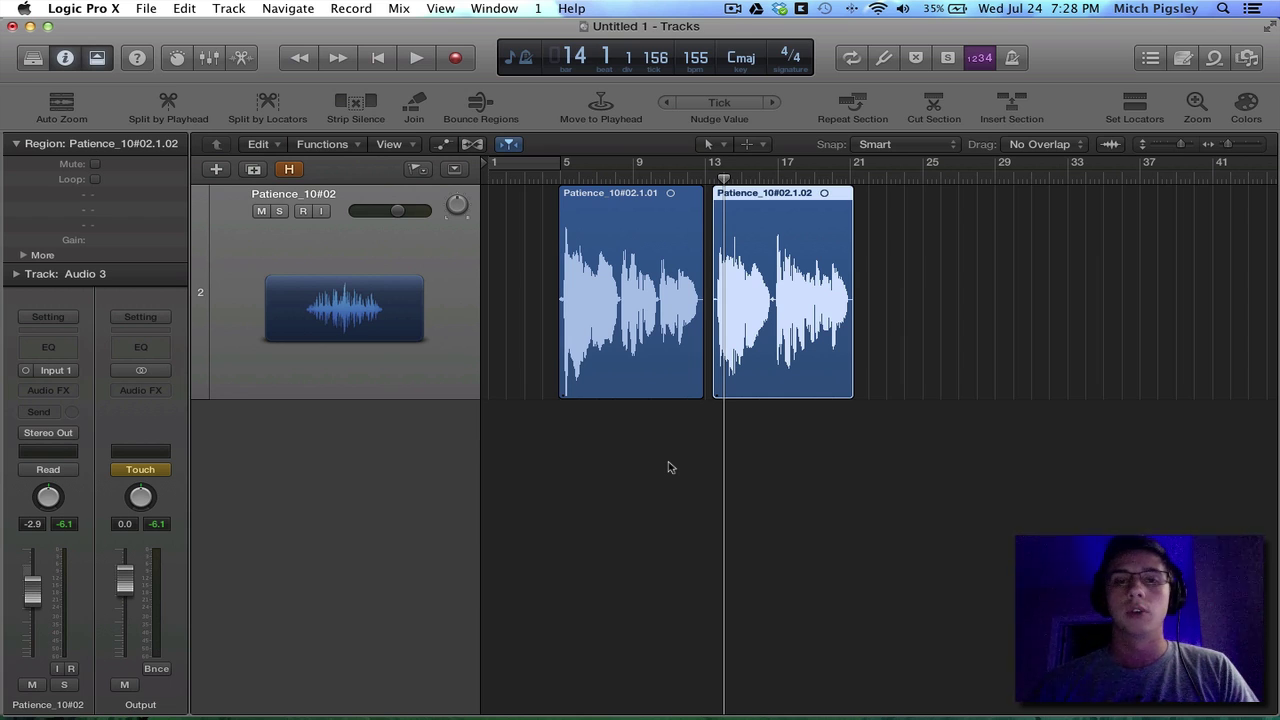
left_click(688, 178)
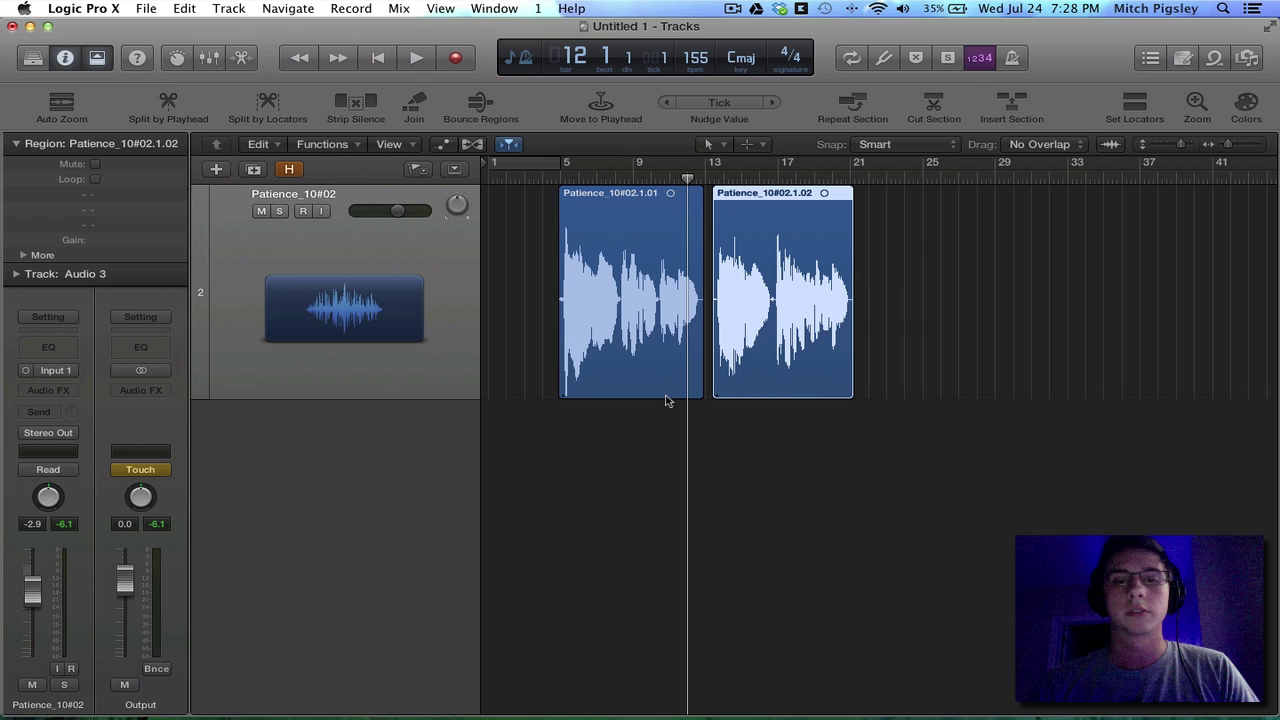